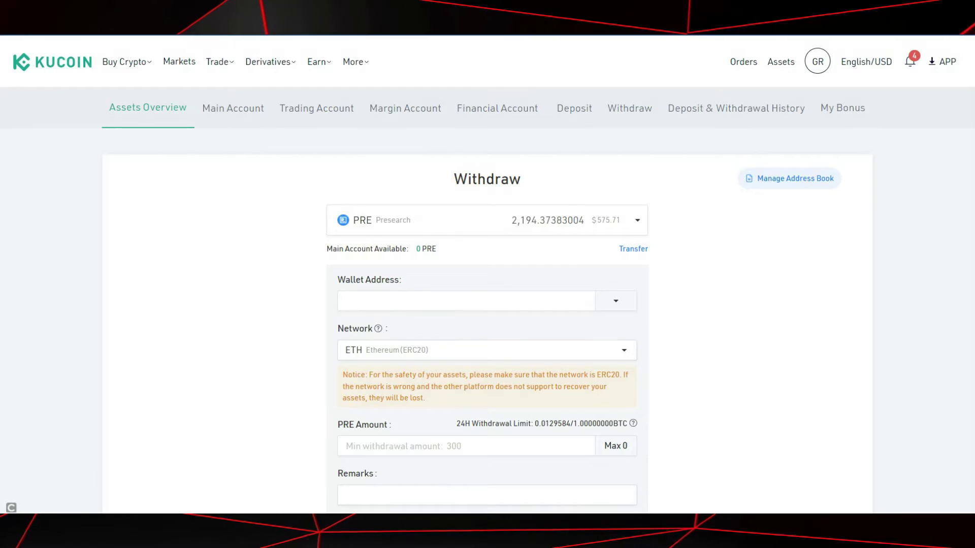
In KuCoin's withdrawal history, highlight the completed 2022-02-05 withdrawal of 2044.37383004 PRE.
scroll(488, 300, "down", 7)
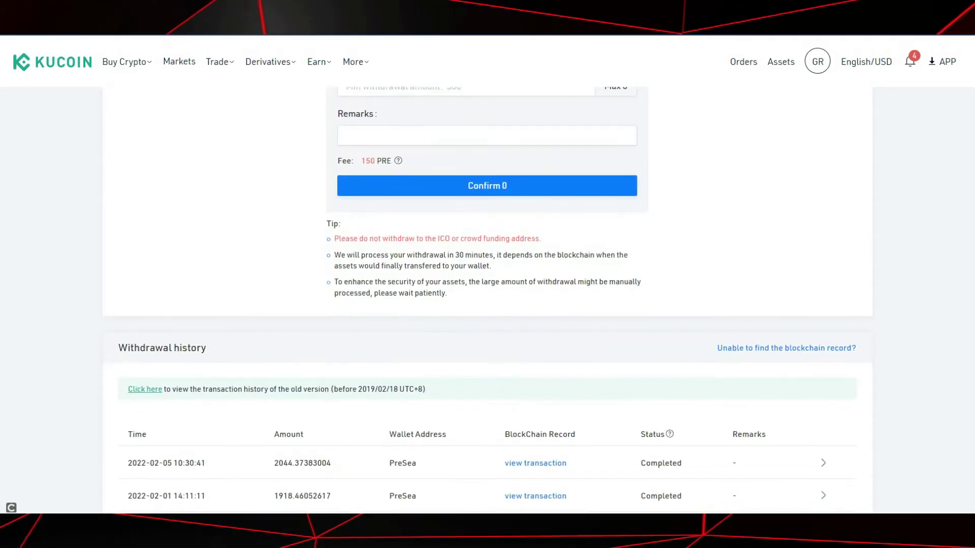
scroll(487, 300, "down", 2)
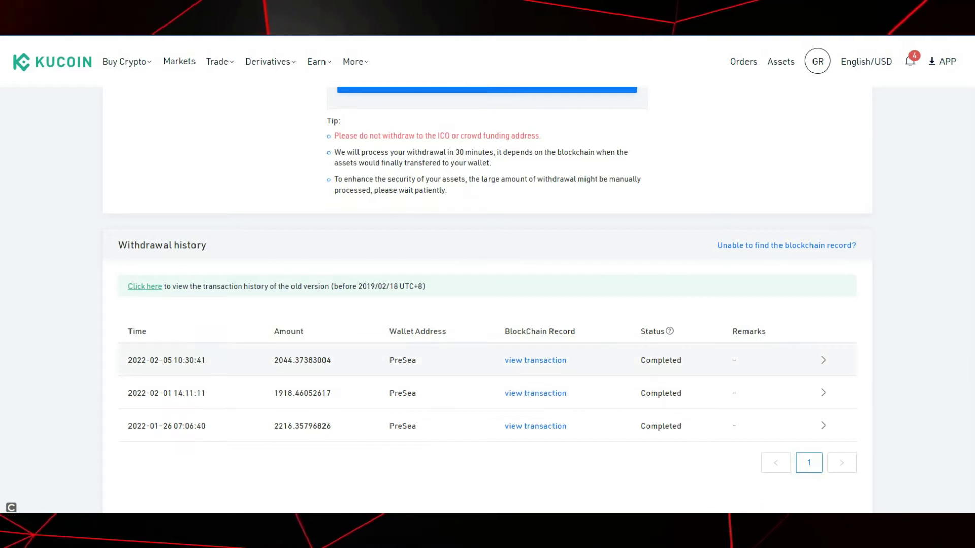
double_click(150, 360)
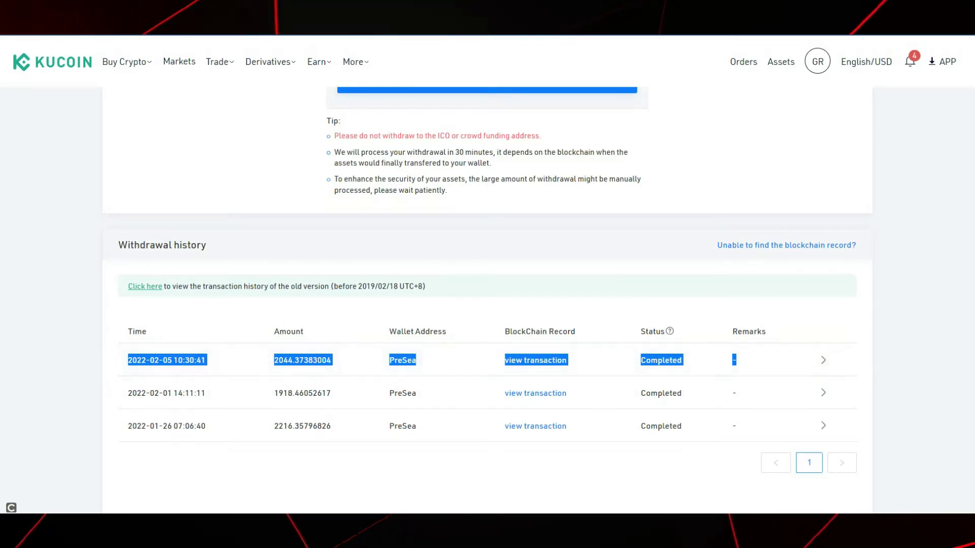
scroll(487, 275, "up", 10)
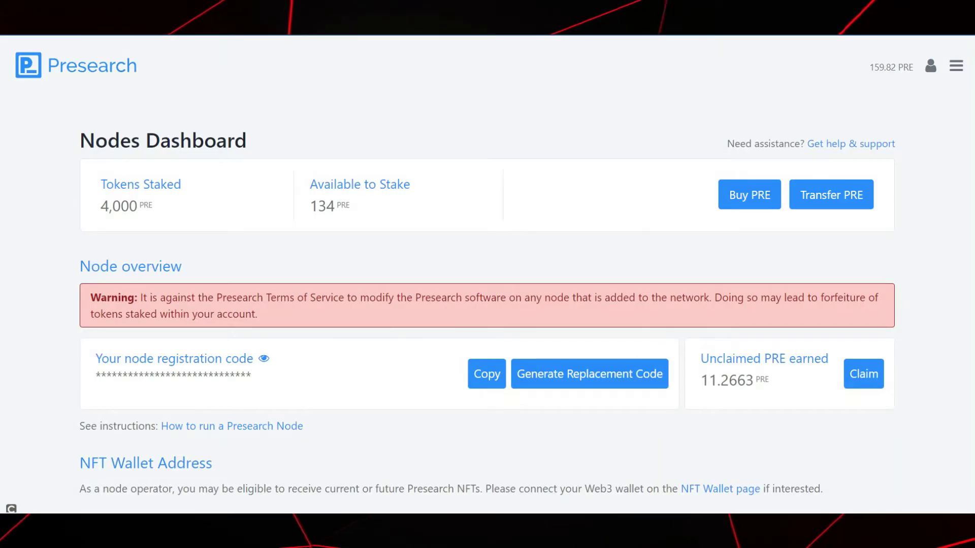
left_click_drag(134, 184, 152, 208)
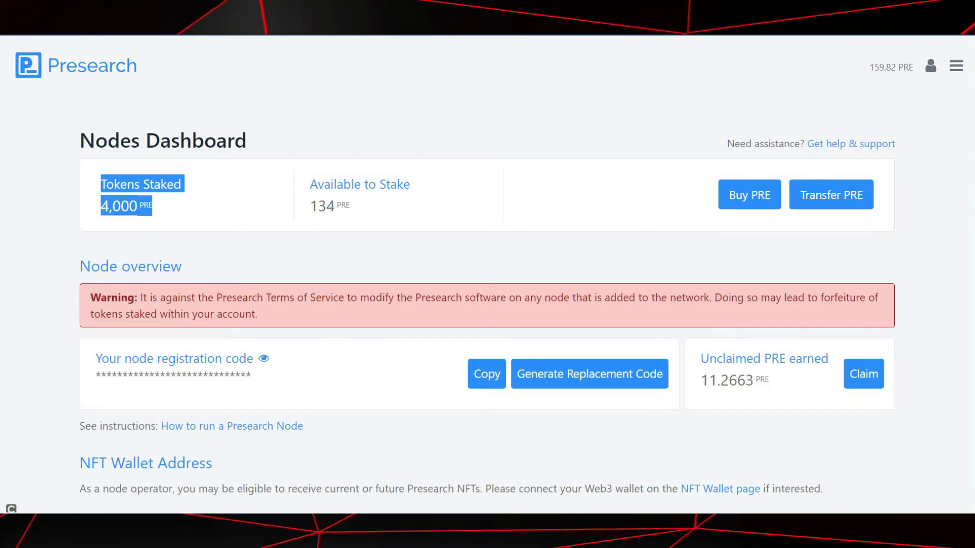
left_click_drag(310, 184, 350, 208)
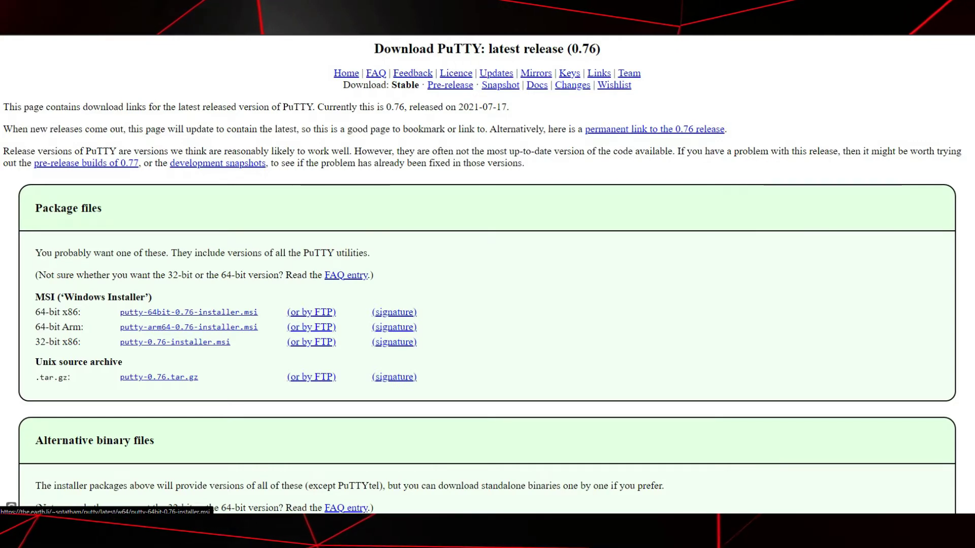
Download and save putty-64bit-0.76-installer.msi, the 64-bit x86 PuTTY 0.76 installer.
left_click(188, 312)
key("Return")
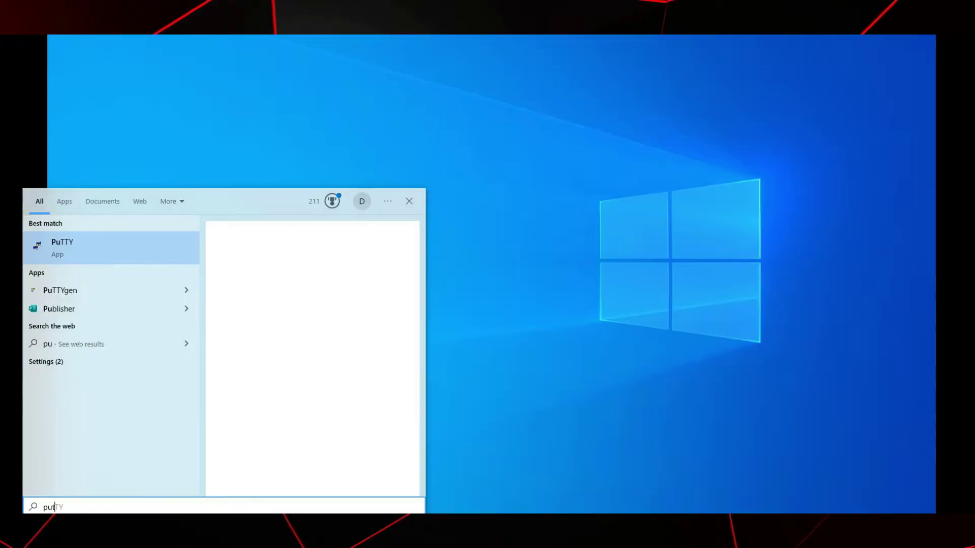
Launch PuTTYgen, generate a passphrase-protected 2048-bit RSA key pair and save the keys.
type("y")
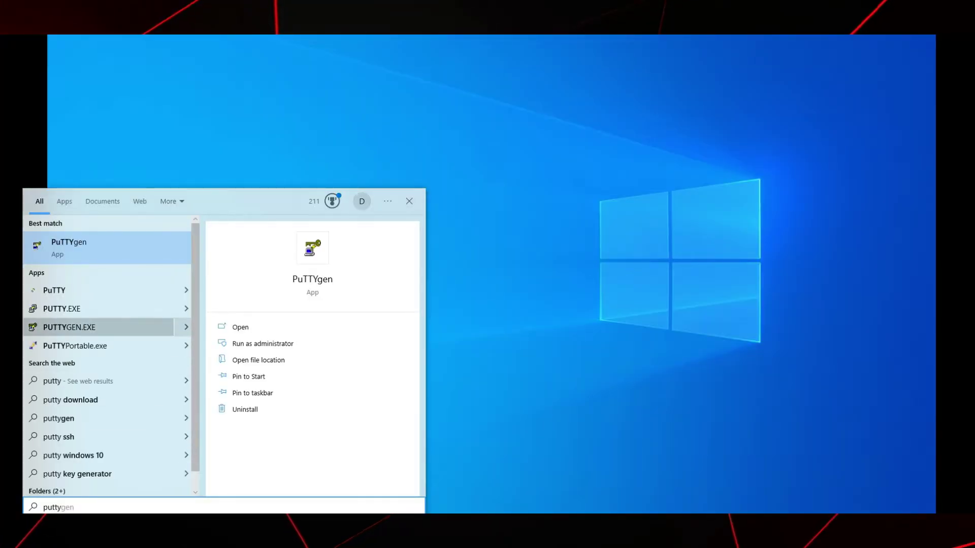
key("Return")
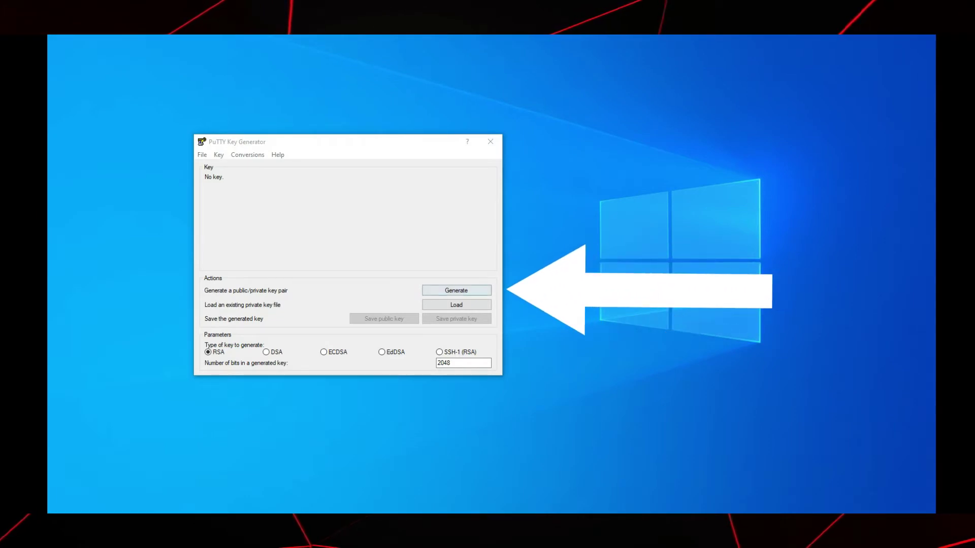
key("Return")
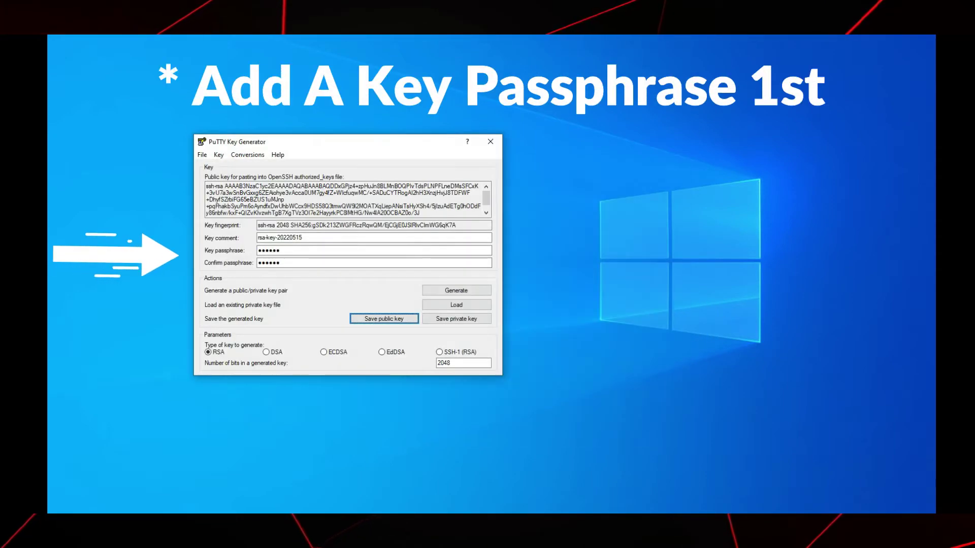
left_click(457, 319)
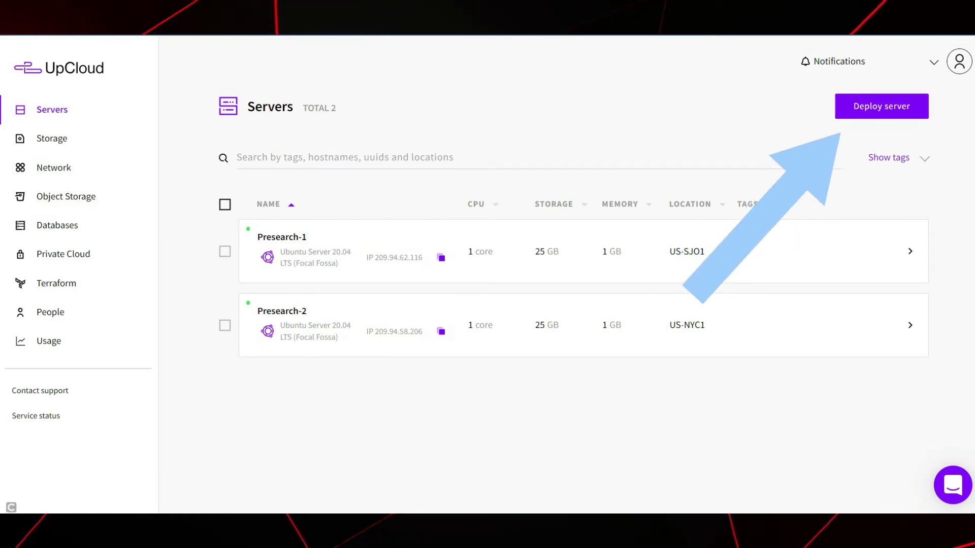
Start a new server deployment located in US-CHI1 on the $5 per month plan.
left_click(881, 106)
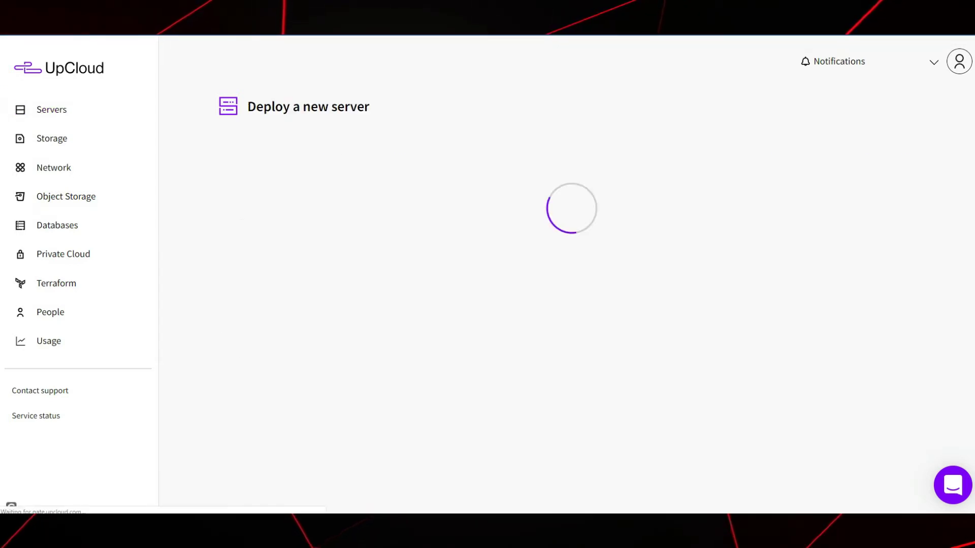
scroll(476, 274, "down", 4)
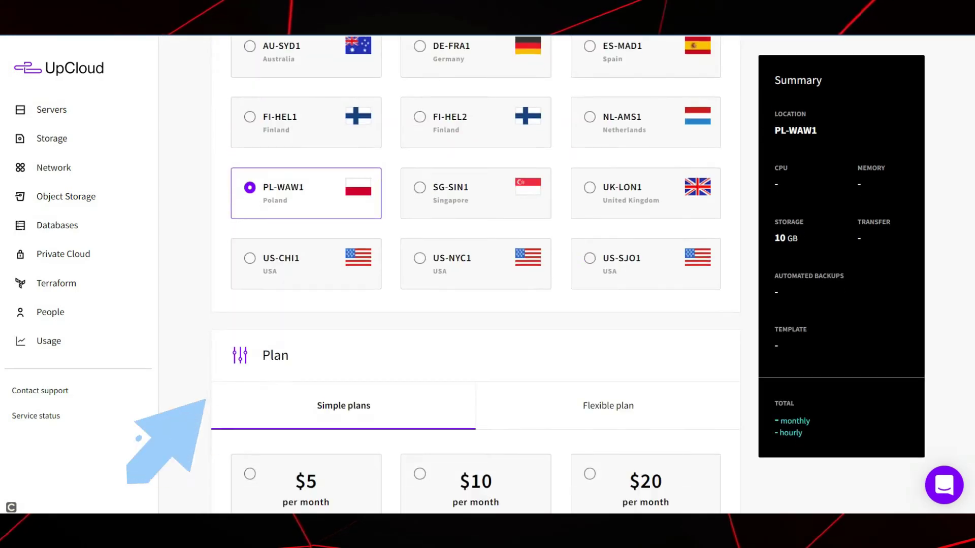
left_click(281, 262)
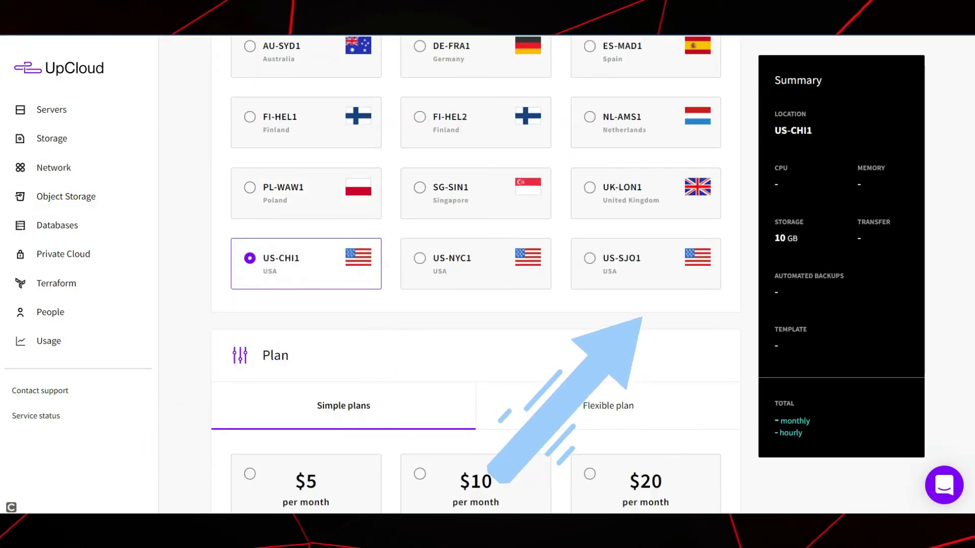
scroll(476, 274, "down", 5)
left_click(306, 264)
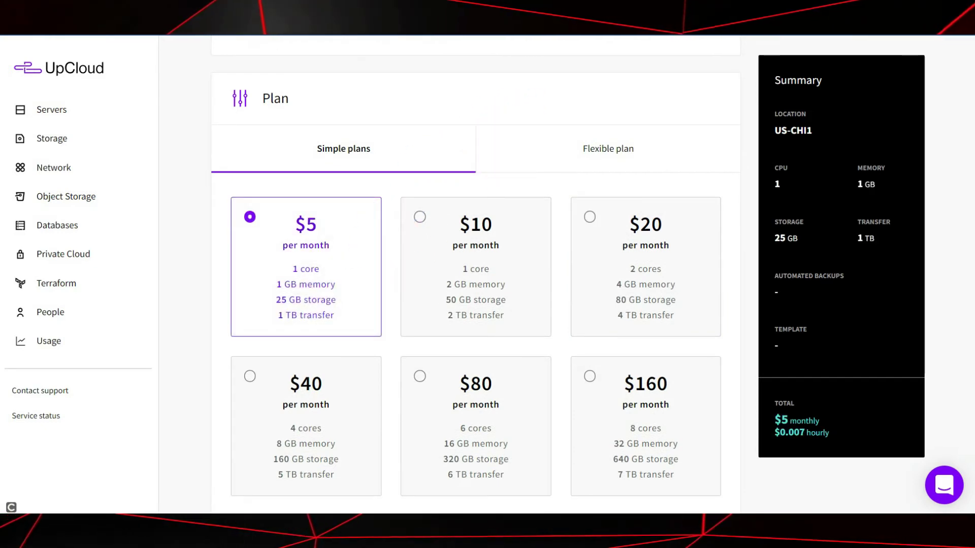
Select Ubuntu Server 20.04 LTS (Focal Fossa) as the server's operating system.
scroll(475, 275, "down", 12)
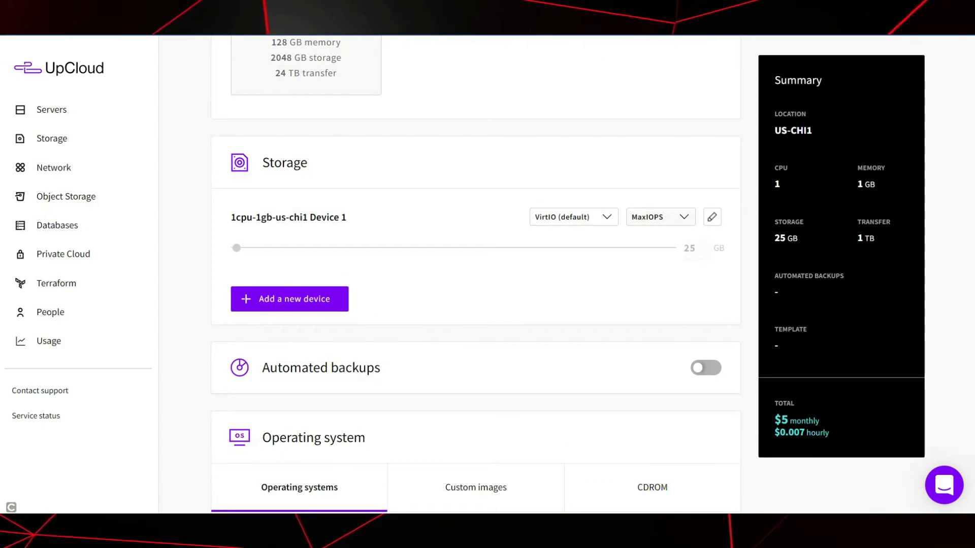
scroll(476, 274, "down", 5)
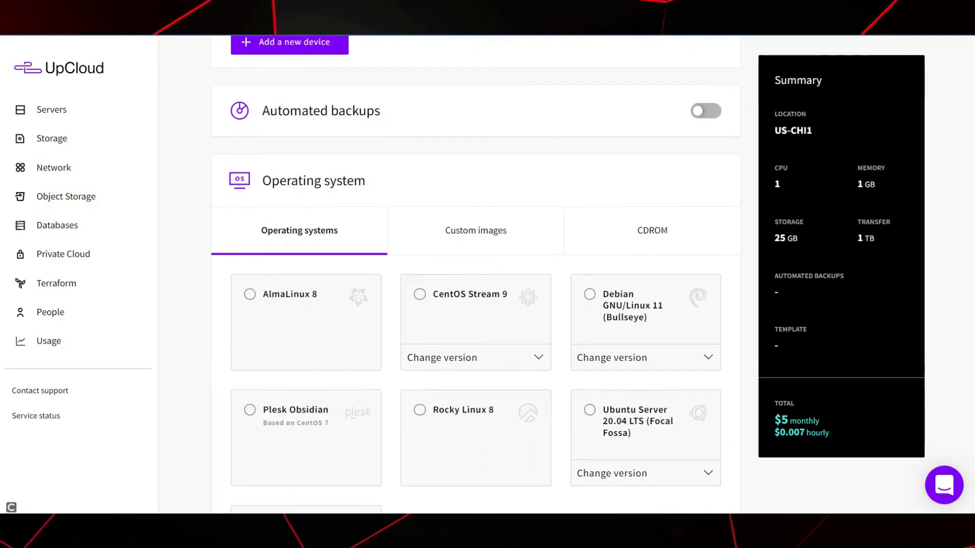
scroll(476, 274, "down", 3)
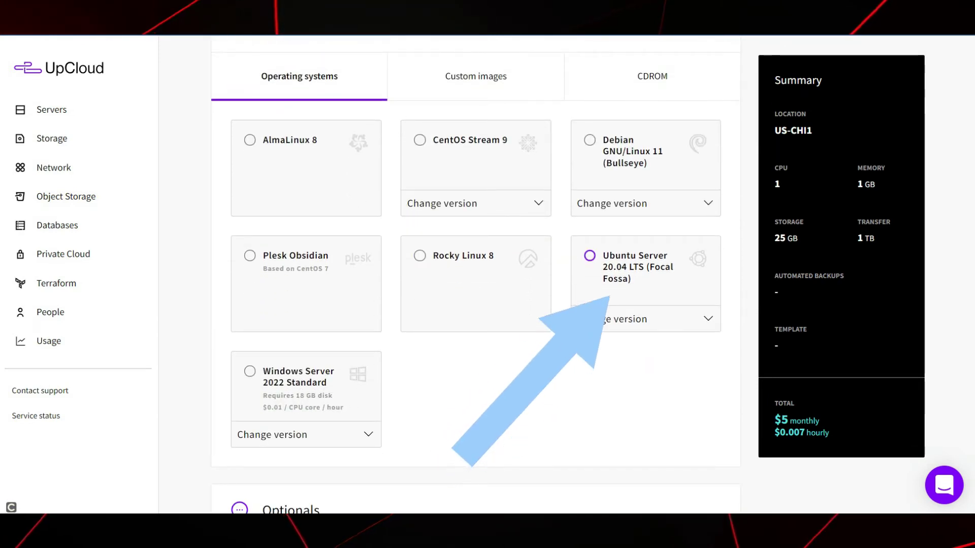
left_click(589, 255)
scroll(476, 274, "down", 12)
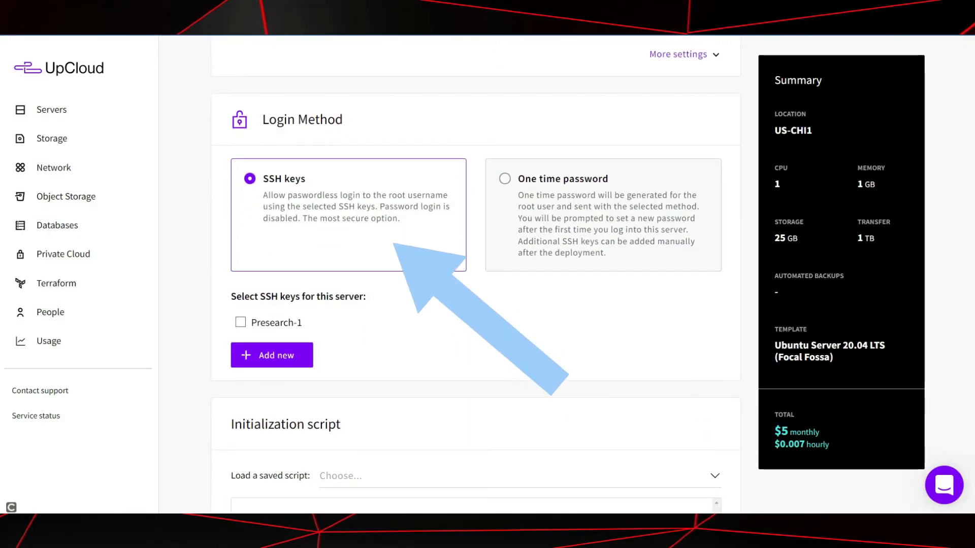
Paste PuTTYgen's public key into the new SSH key NOT-REAL-PRESEARCH-SSH in UpCloud.
left_click(240, 322)
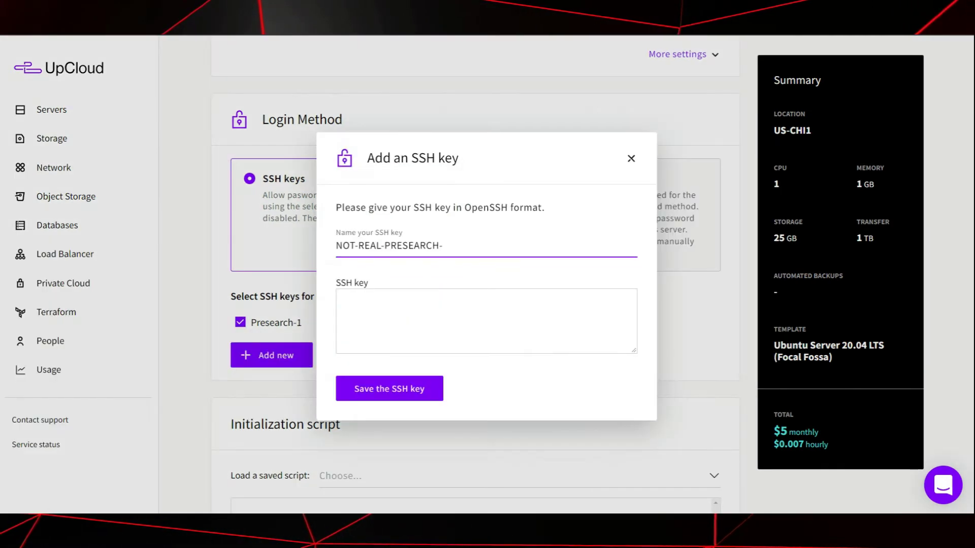
type("SEARCH-")
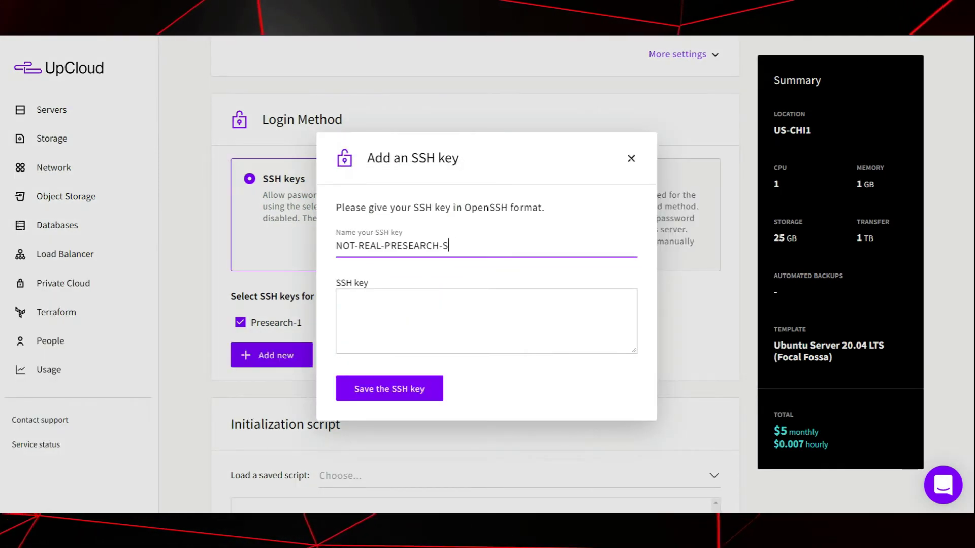
type("SH")
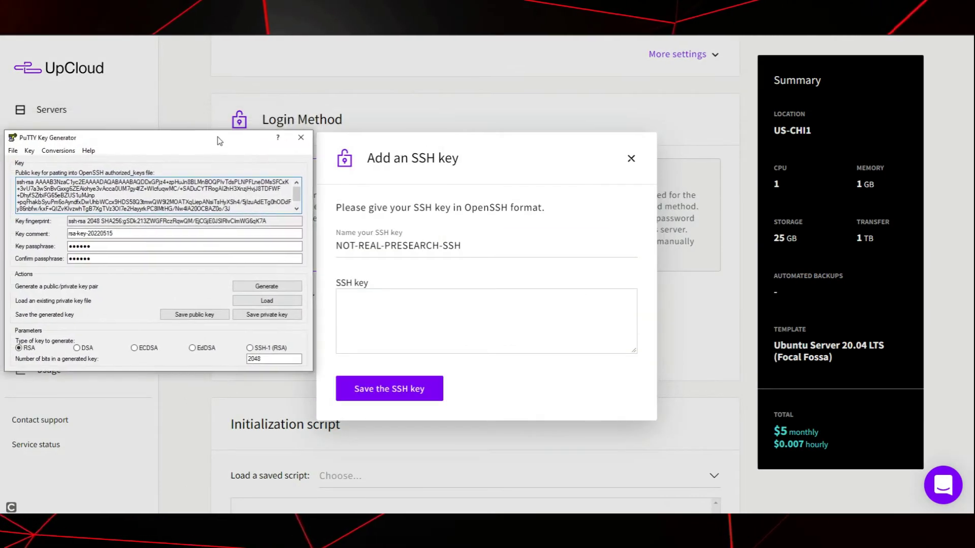
right_click(257, 183)
left_click(275, 253)
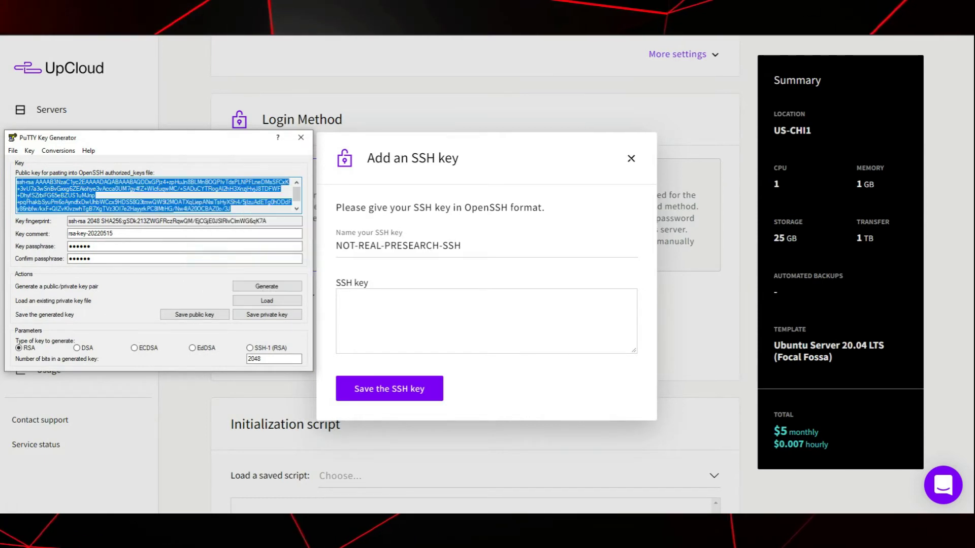
right_click(181, 194)
left_click(204, 225)
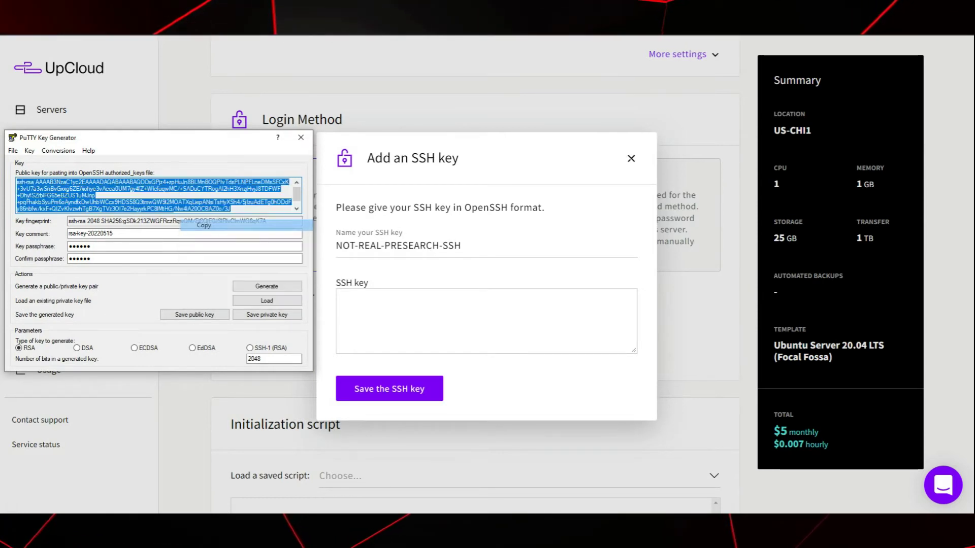
right_click(338, 300)
left_click(366, 369)
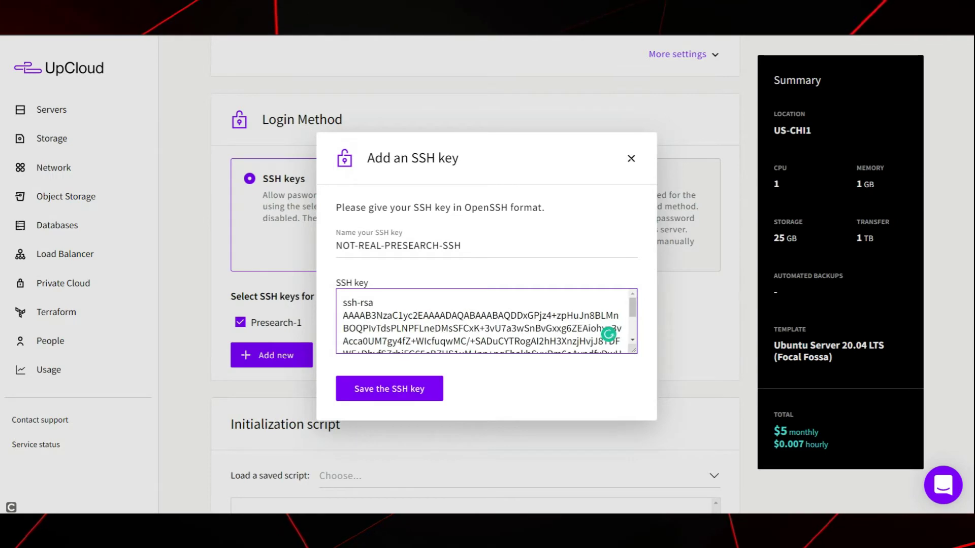
scroll(487, 321, "down", 3)
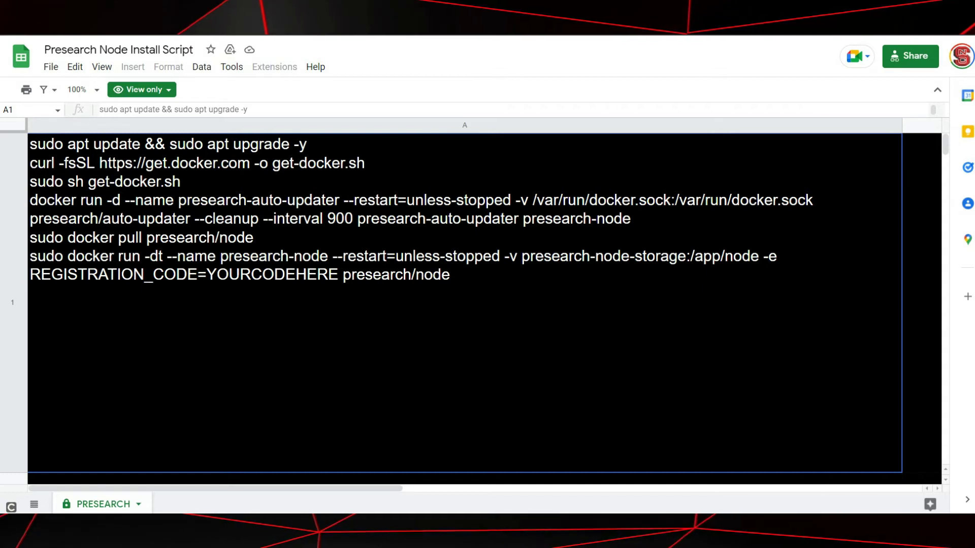
Copy the install commands from cell A1 of the Presearch Node Install Script sheet.
right_click(436, 262)
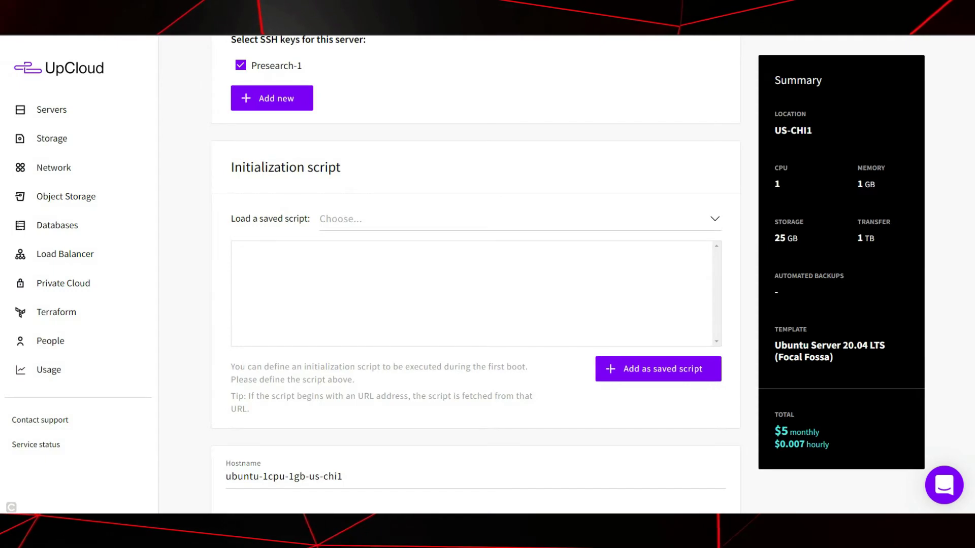
Paste the install commands into the Initialization script box and strip the leading and trailing quotes.
left_click(238, 254)
right_click(252, 252)
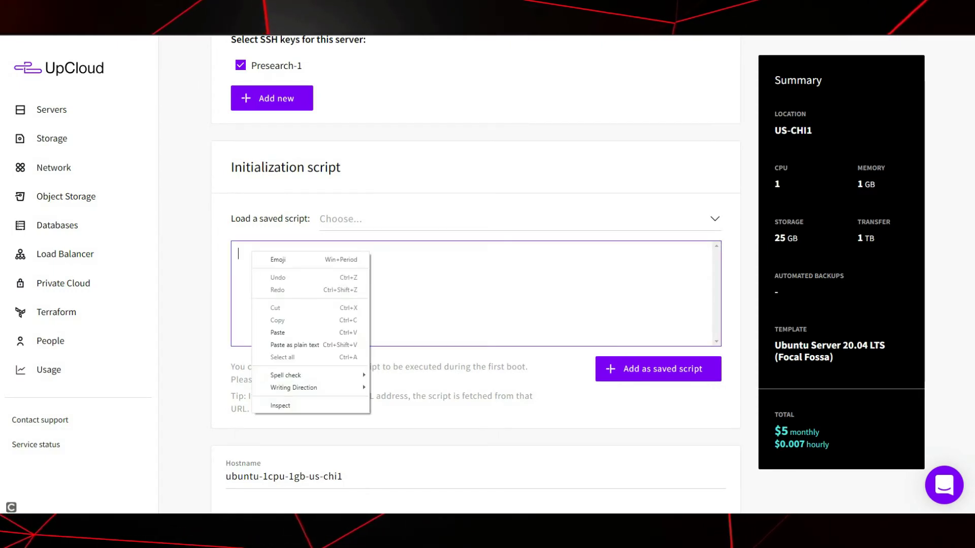
left_click(278, 333)
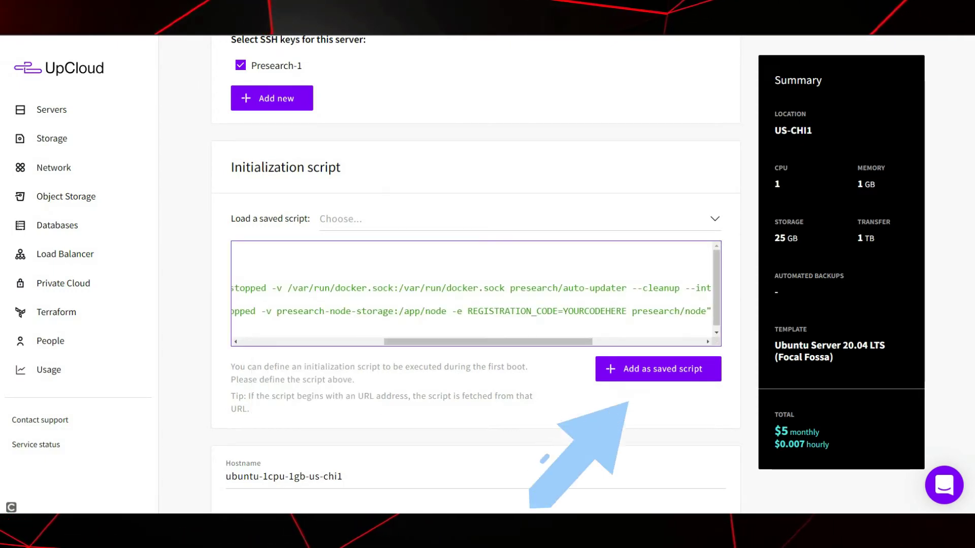
key("ctrl+Home")
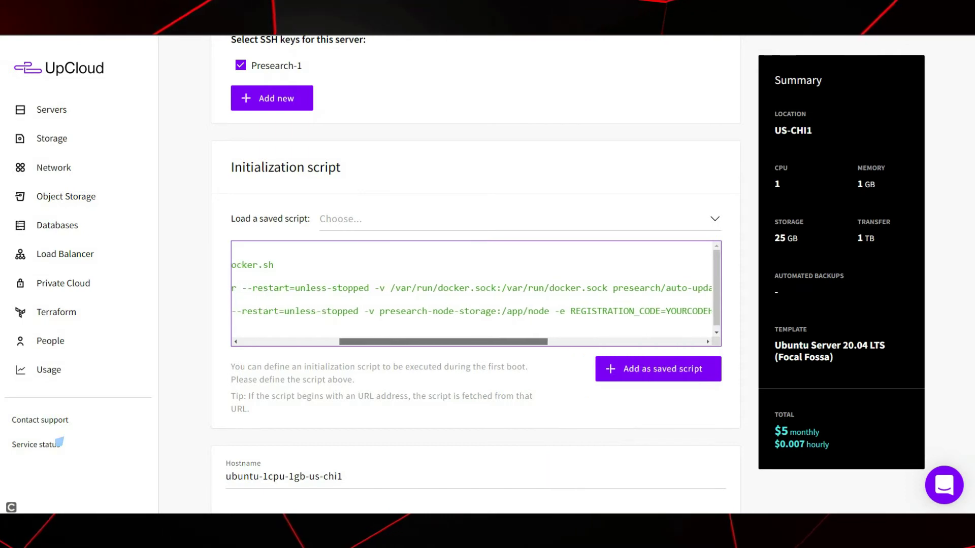
key("Delete")
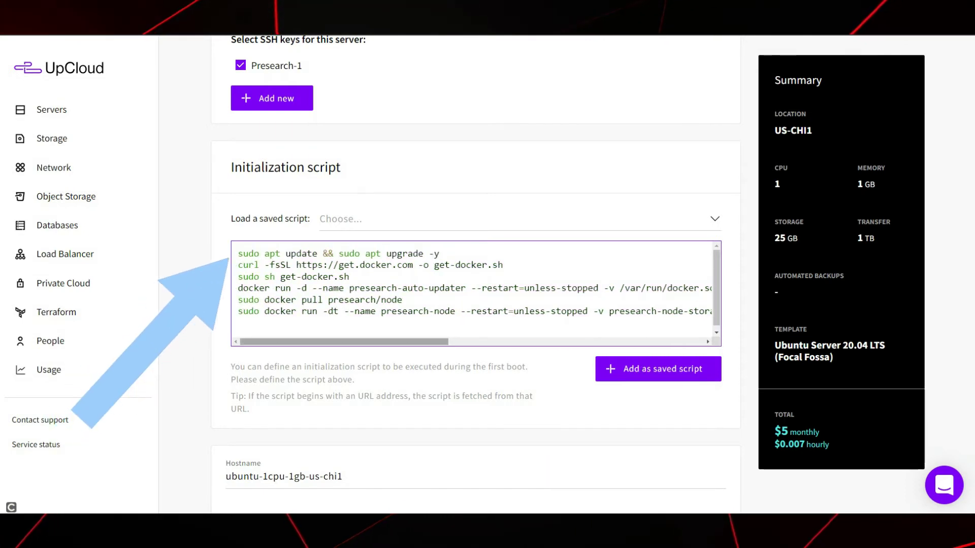
key("ctrl+End")
key("BackSpace")
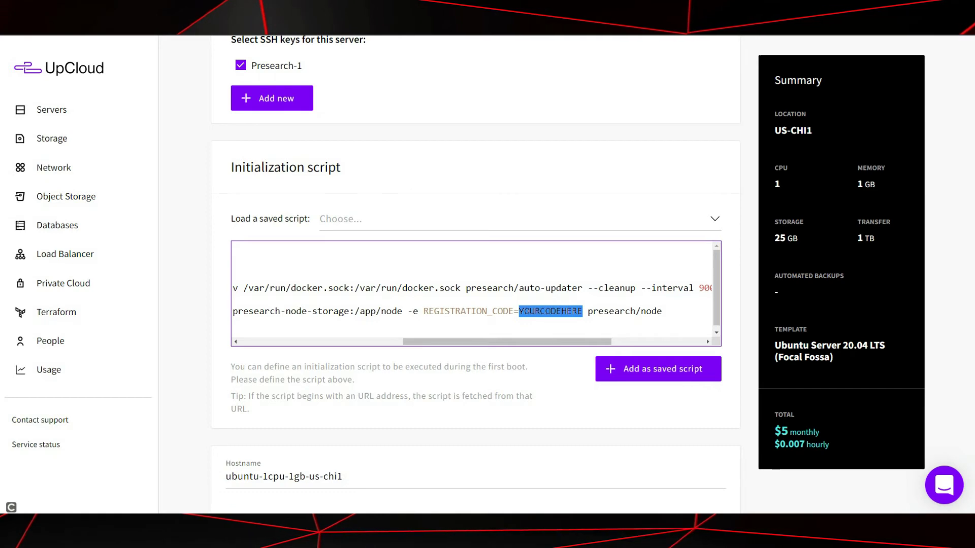
Replace the YOURCODEHERE placeholder with the node registration code.
type("45454545454545445")
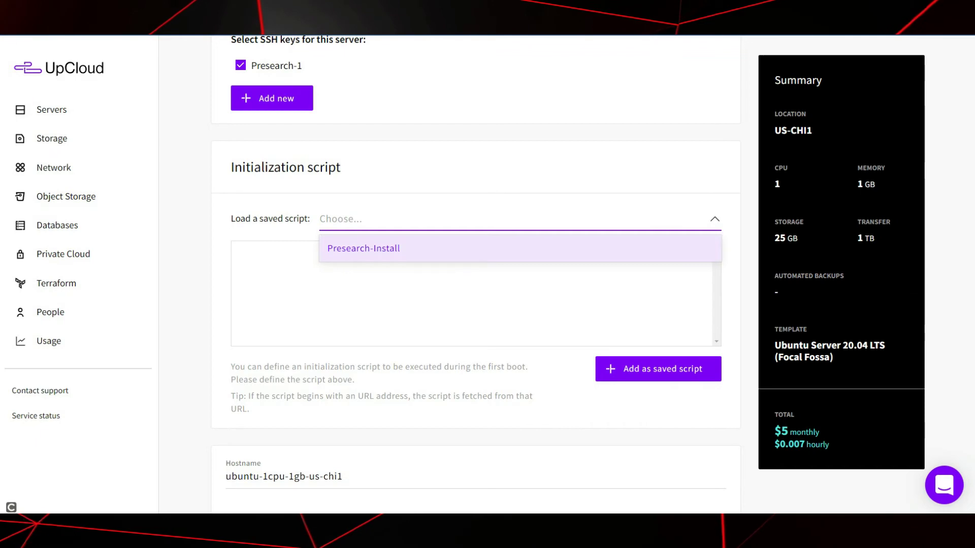
key("Return")
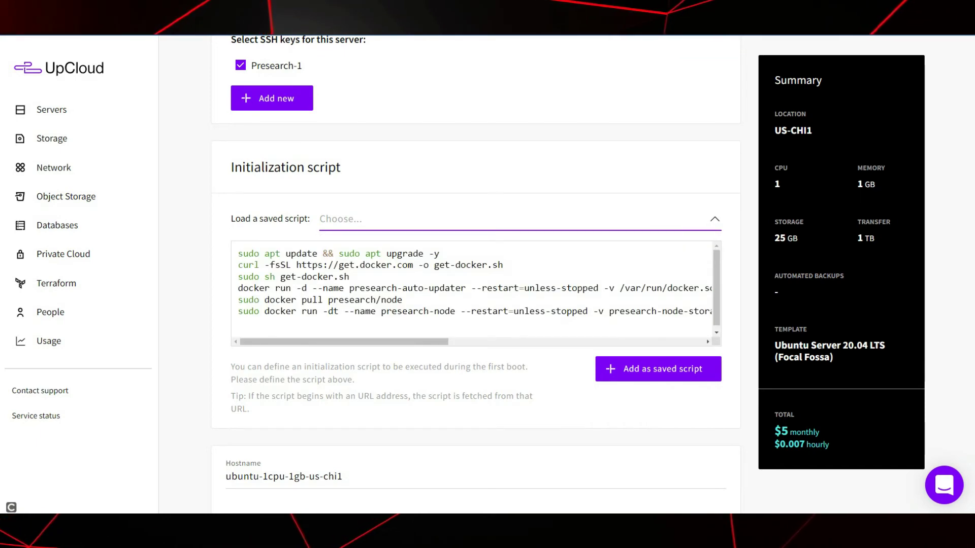
key("Tab")
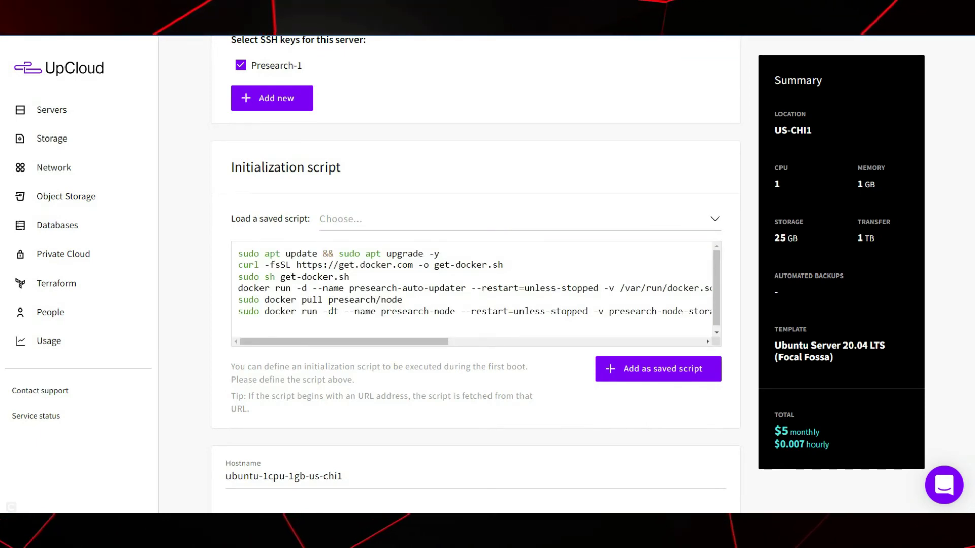
scroll(476, 275, "down", 3)
Replace the server name with Presearch-3 and deploy the US-CHI1 server.
key("Tab")
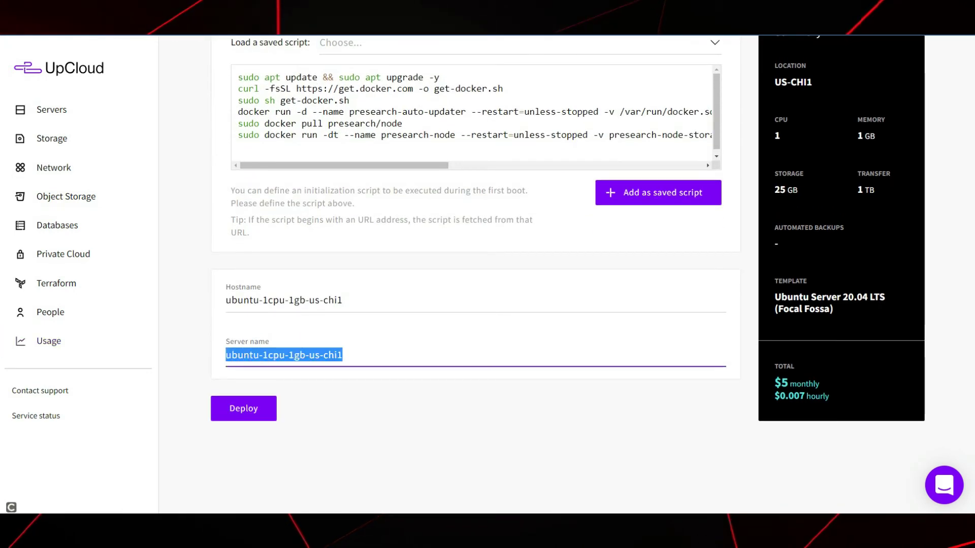
type("Presearch-3")
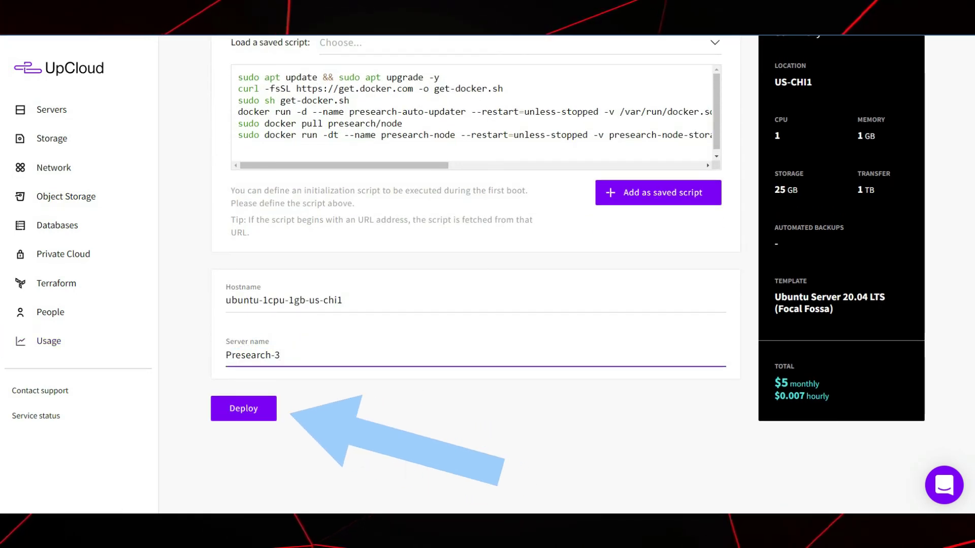
key("Return")
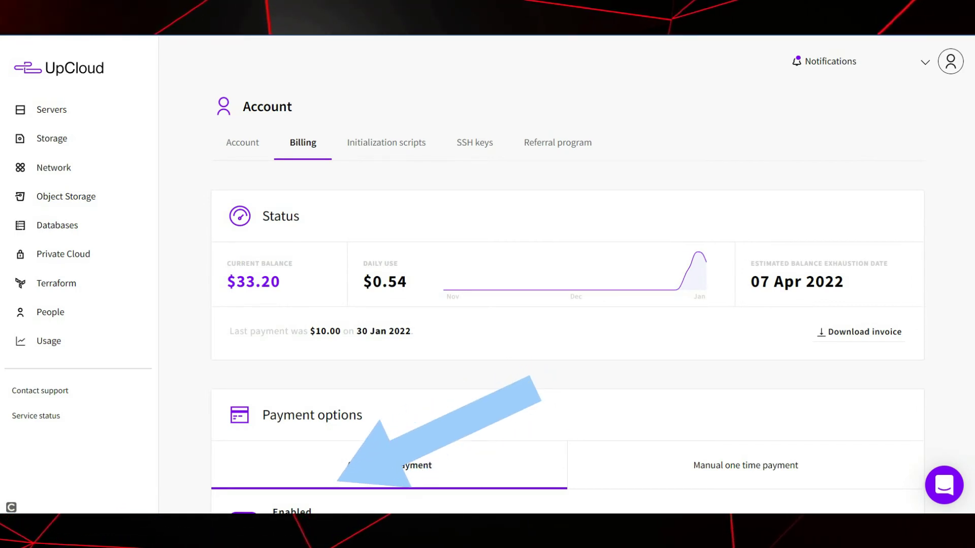
Scroll through Account Billing to review the $33.20 balance and payment options.
scroll(568, 305, "down", 1)
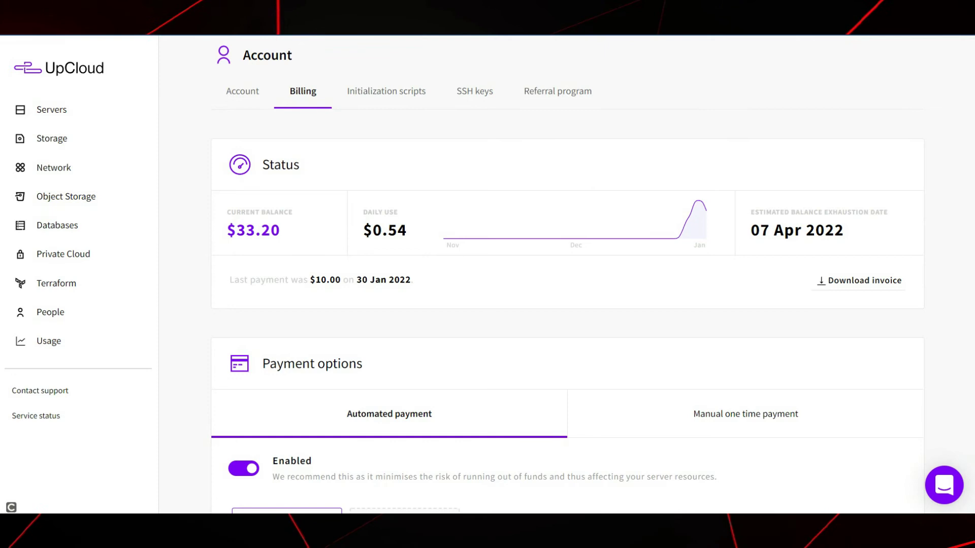
scroll(567, 305, "down", 1)
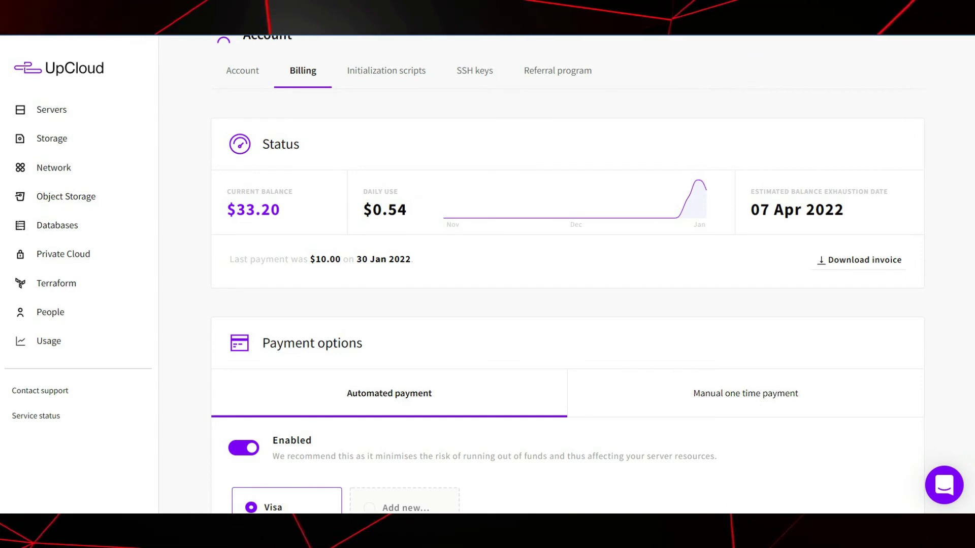
scroll(567, 274, "down", 10)
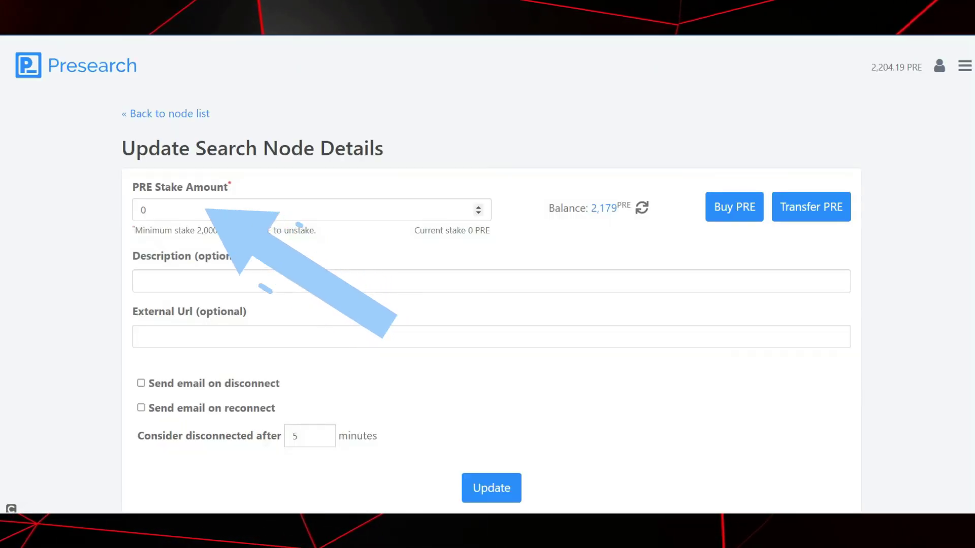
Stake 2000 PRE on the new node, describe it as Presearch-3, enable e-mail alerts and save.
left_click(305, 209)
type("2000")
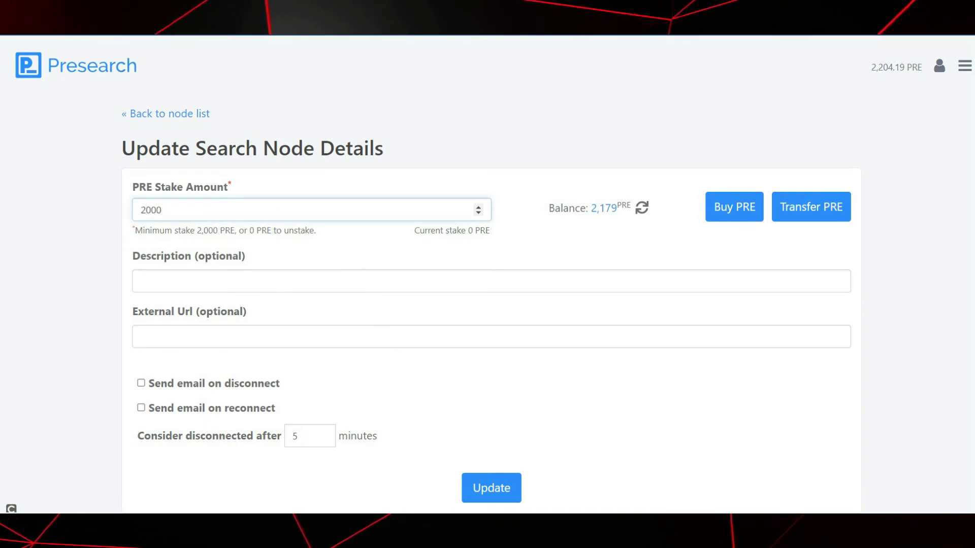
key("Tab")
type("Presearch-3")
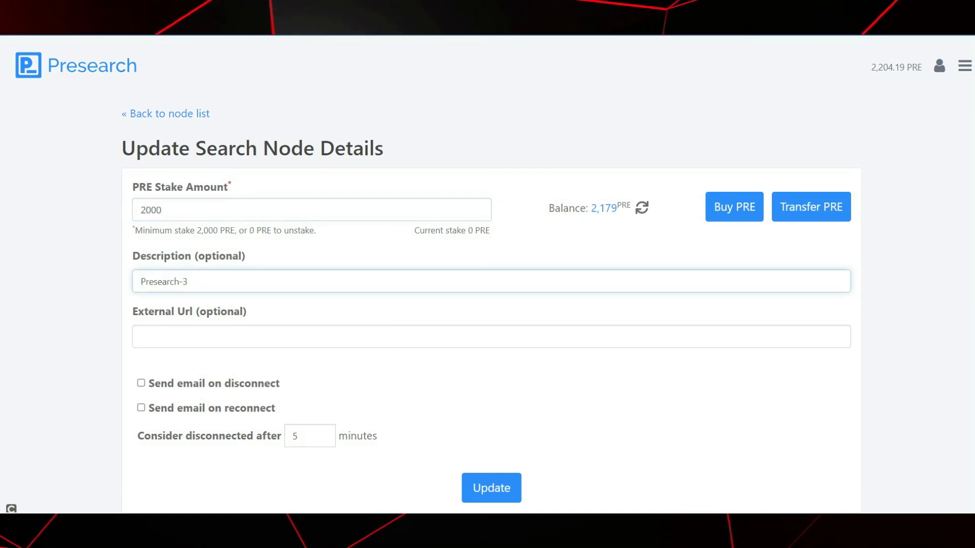
left_click(141, 382)
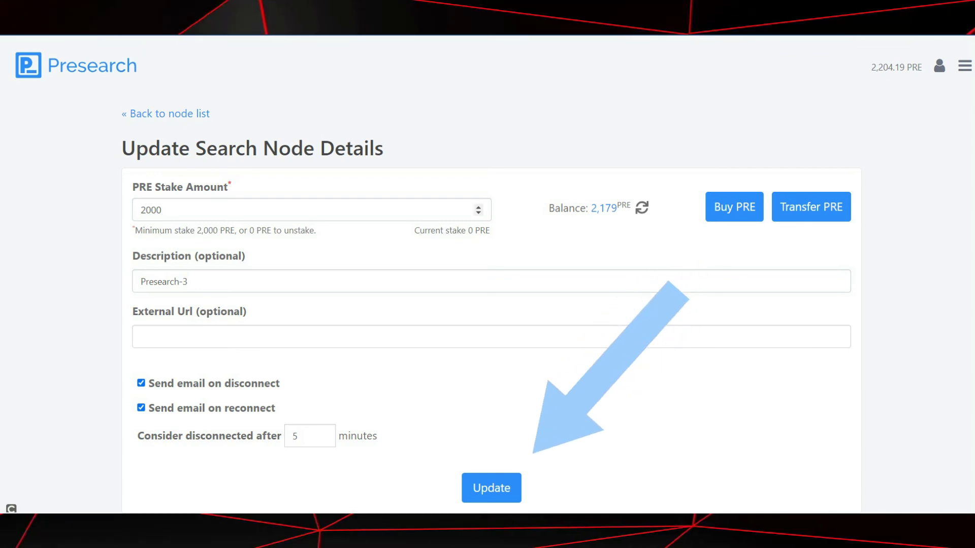
left_click(491, 488)
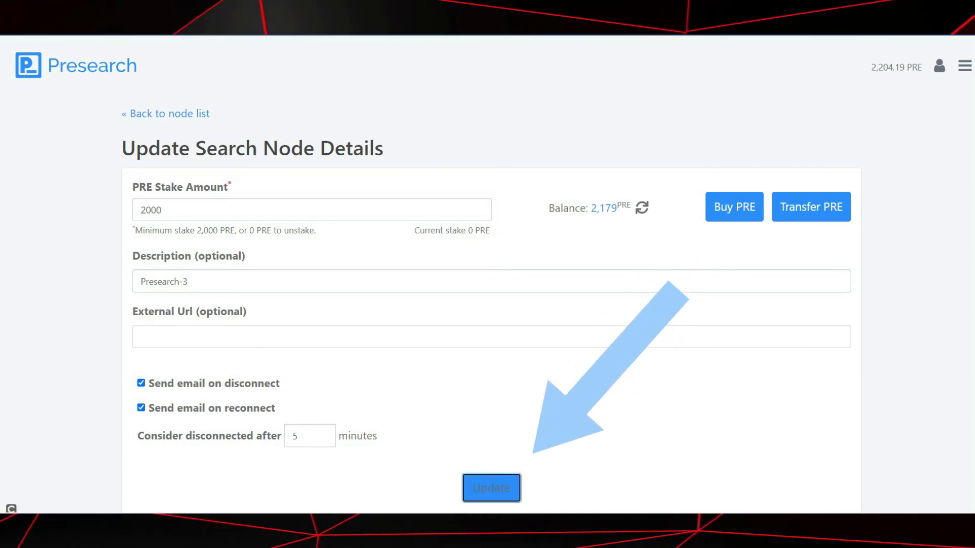
scroll(488, 274, "down", 5)
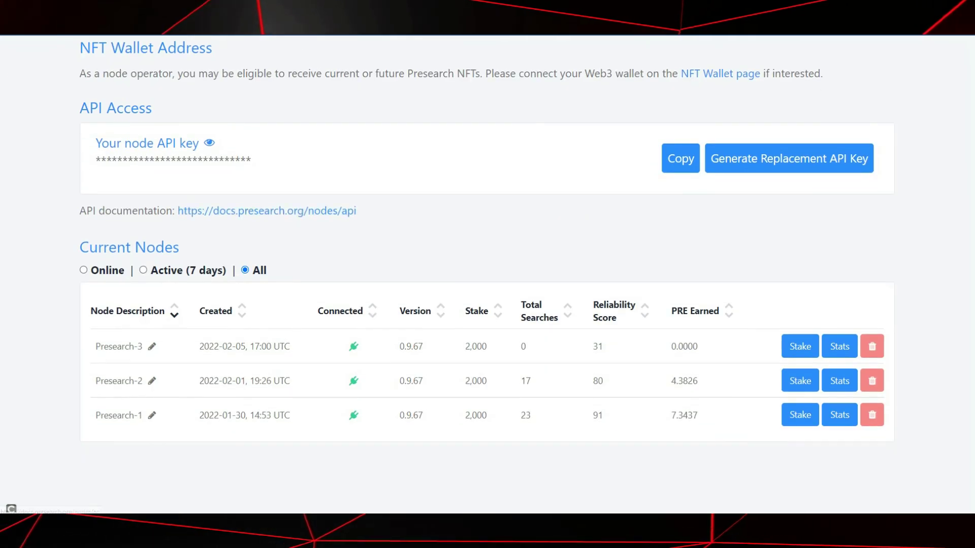